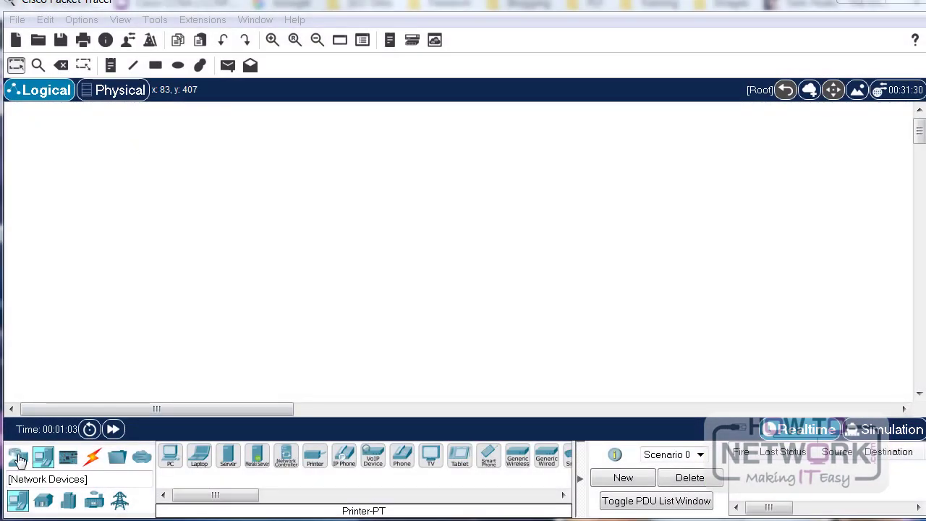
- Show the Routers list in the Network Devices category
{"action": "left_click", "coordinate": [18, 458]}
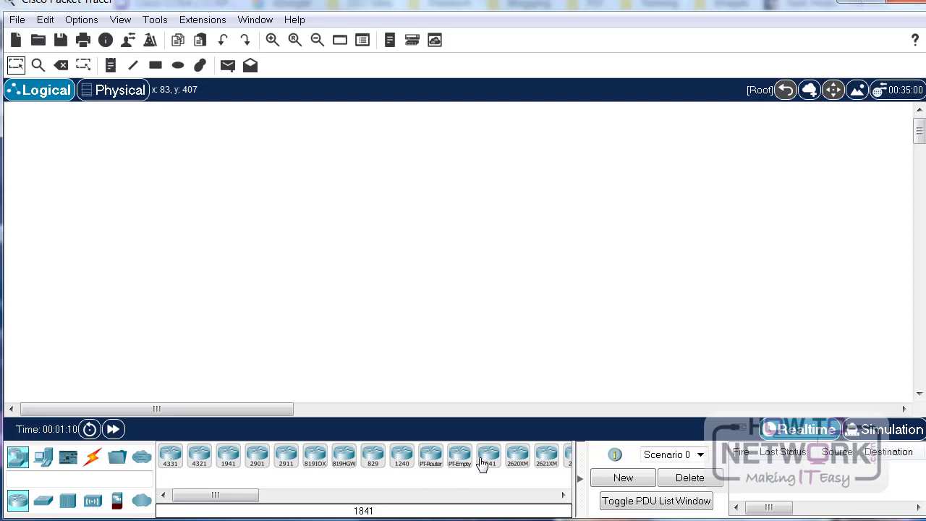
- Add Router0 (1841), Switch0 (2960-24TT) and Server1 (Server-PT) to the canvas in a row
{"action": "left_click_drag", "start_coordinate": [483, 460], "coordinate": [454, 370]}
{"action": "left_click", "coordinate": [207, 229]}
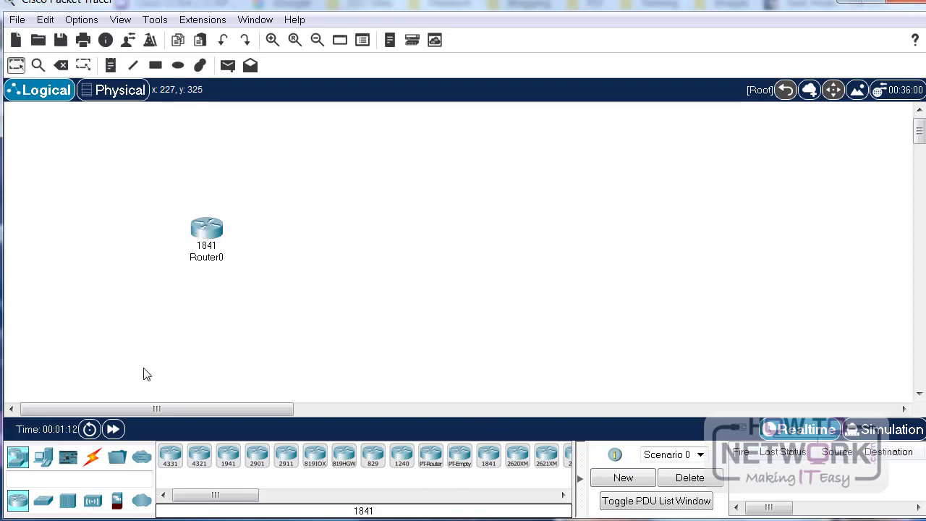
{"action": "left_click", "coordinate": [44, 500]}
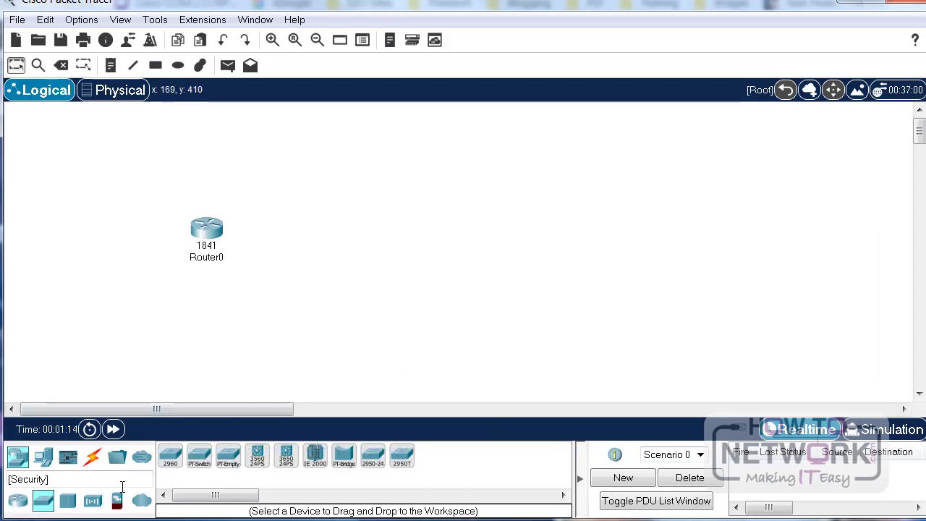
{"action": "left_click_drag", "start_coordinate": [170, 463], "coordinate": [333, 259]}
{"action": "left_click", "coordinate": [43, 456]}
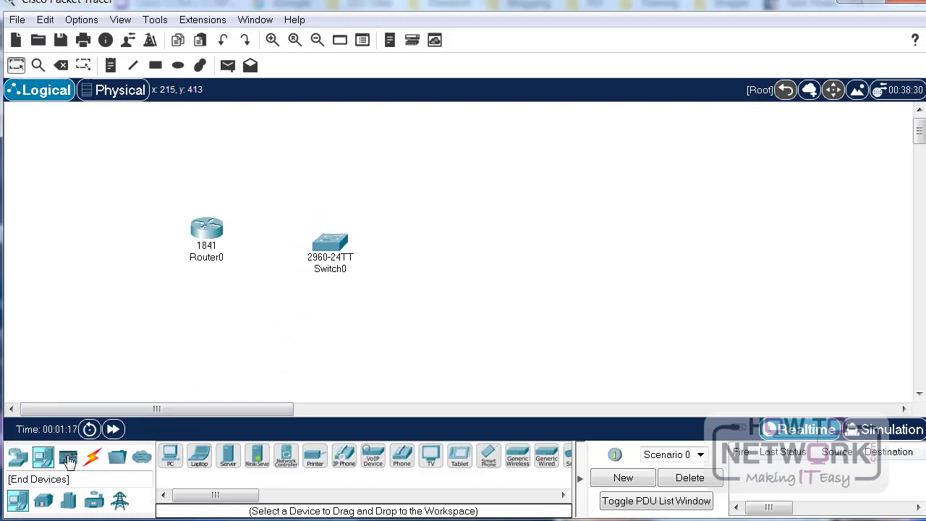
{"action": "left_click_drag", "start_coordinate": [230, 460], "coordinate": [468, 215]}
{"action": "mouse_move", "coordinate": [463, 230]}
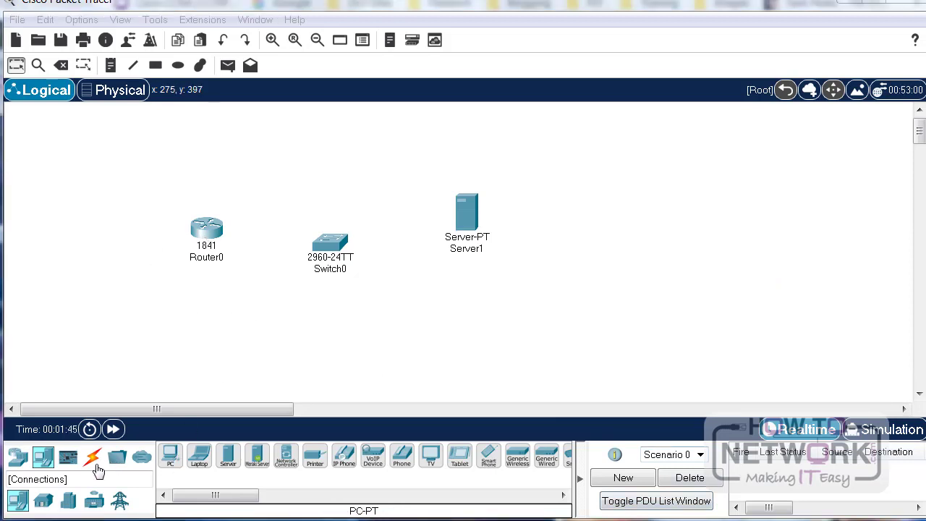
- Connect Router0 Fa0/0 to Switch0 Fa0/1 with a copper cross-over cable
{"action": "left_click", "coordinate": [92, 456]}
{"action": "left_click", "coordinate": [258, 462]}
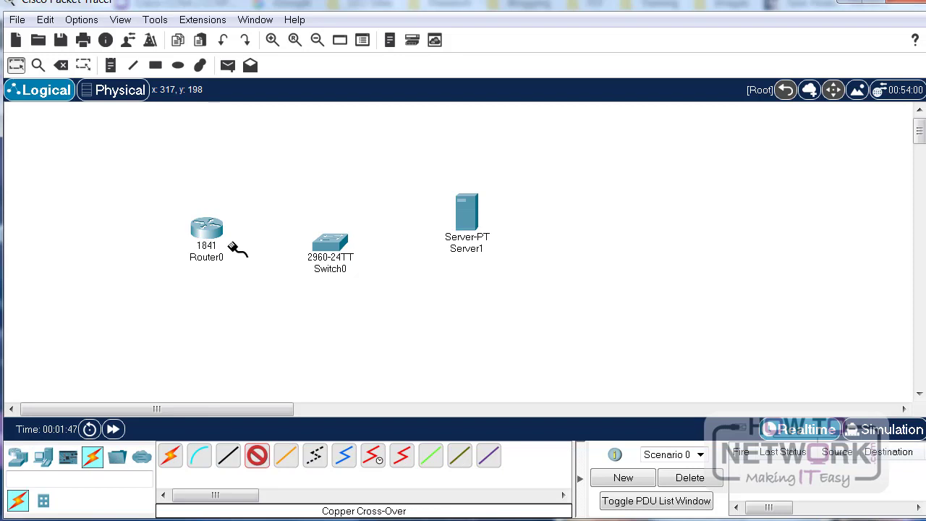
{"action": "left_click", "coordinate": [215, 238]}
{"action": "left_click", "coordinate": [279, 282]}
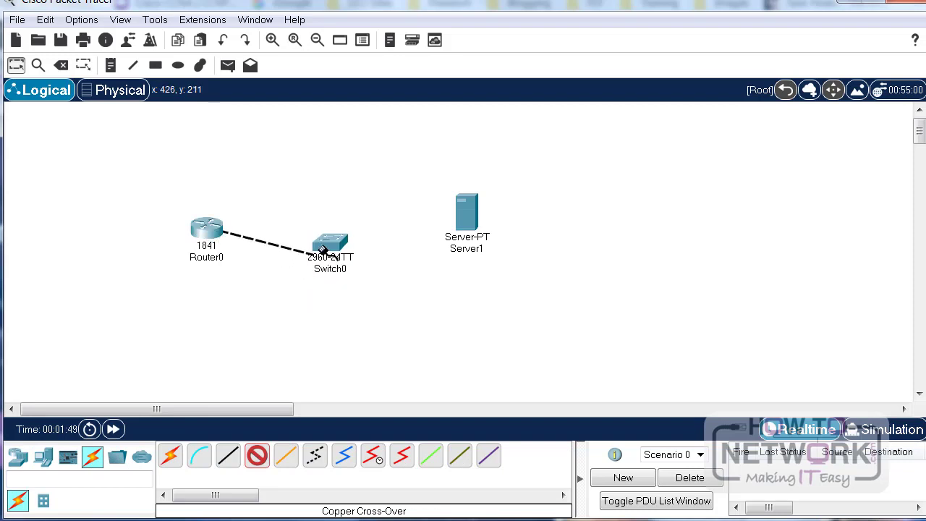
{"action": "left_click", "coordinate": [329, 244]}
{"action": "left_click", "coordinate": [395, 2]}
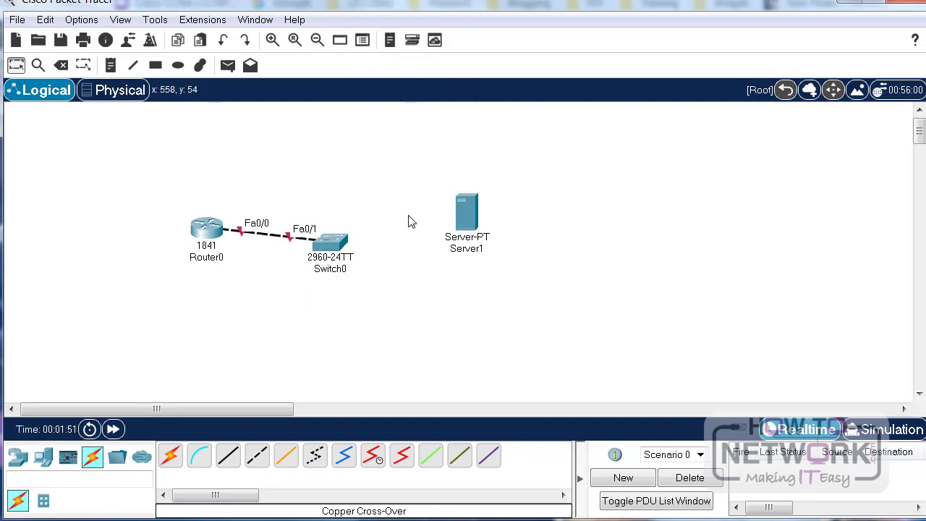
- Connect Switch0 Fa0/2 to Server1 Fa0 with cross-over copper, then open Router0's window
{"action": "left_click", "coordinate": [258, 462]}
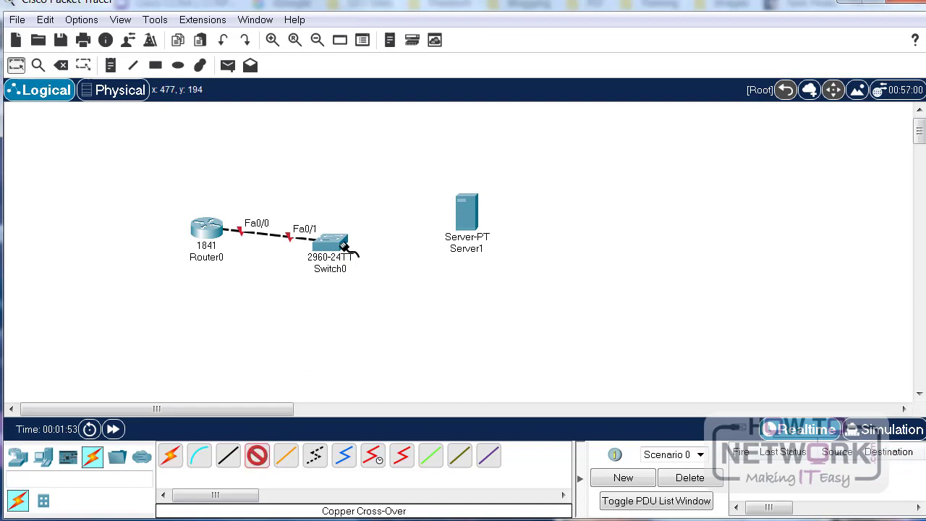
{"action": "left_click", "coordinate": [331, 244]}
{"action": "left_click", "coordinate": [384, 274]}
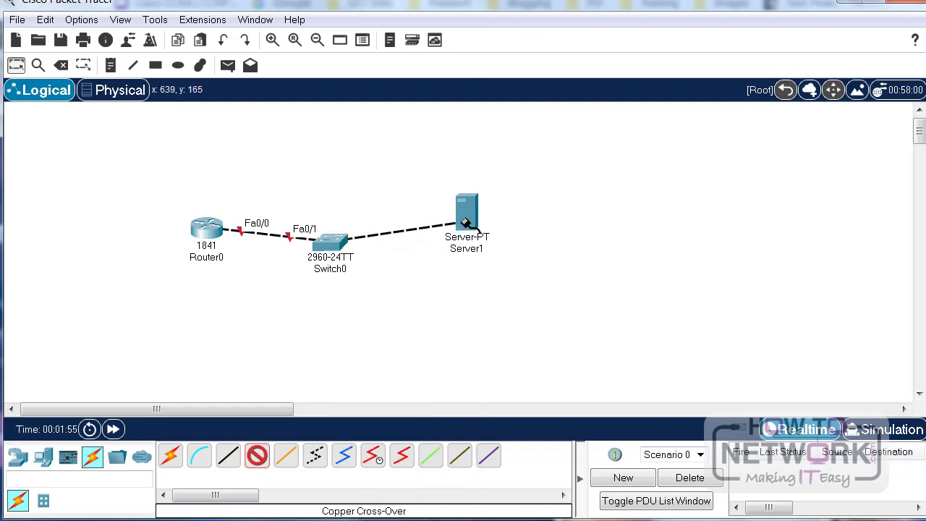
{"action": "left_click", "coordinate": [469, 222]}
{"action": "left_click", "coordinate": [517, 235]}
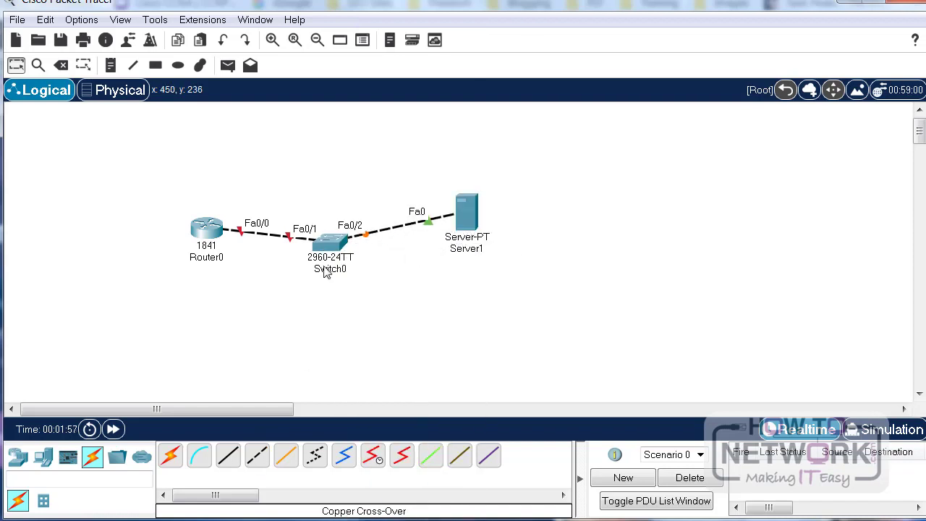
{"action": "left_click", "coordinate": [206, 230]}
- Widen Router0's window, skip the setup dialog, enter enable mode, and type show ip interface brief
{"action": "left_click_drag", "start_coordinate": [377, 57], "coordinate": [177, 13]}
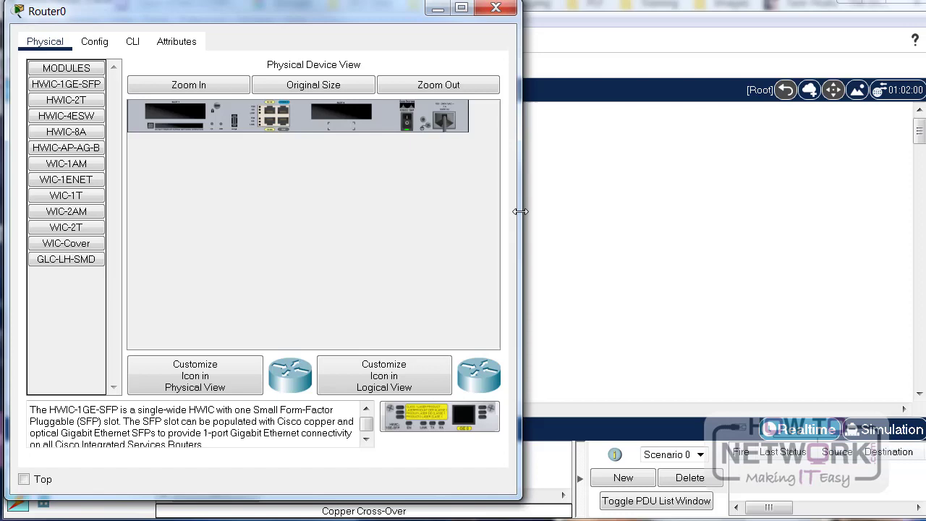
{"action": "left_click_drag", "start_coordinate": [518, 211], "coordinate": [908, 214]}
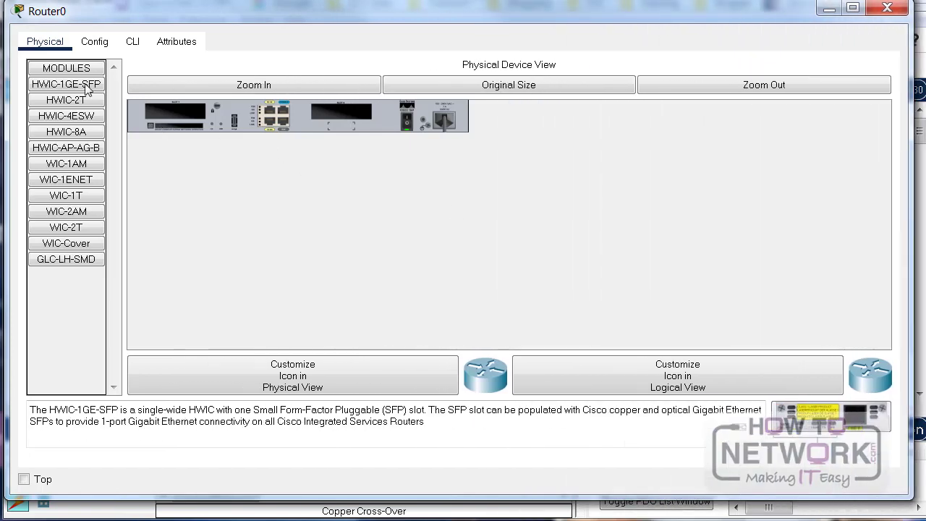
{"action": "left_click", "coordinate": [135, 43]}
{"action": "key", "text": "Return"}
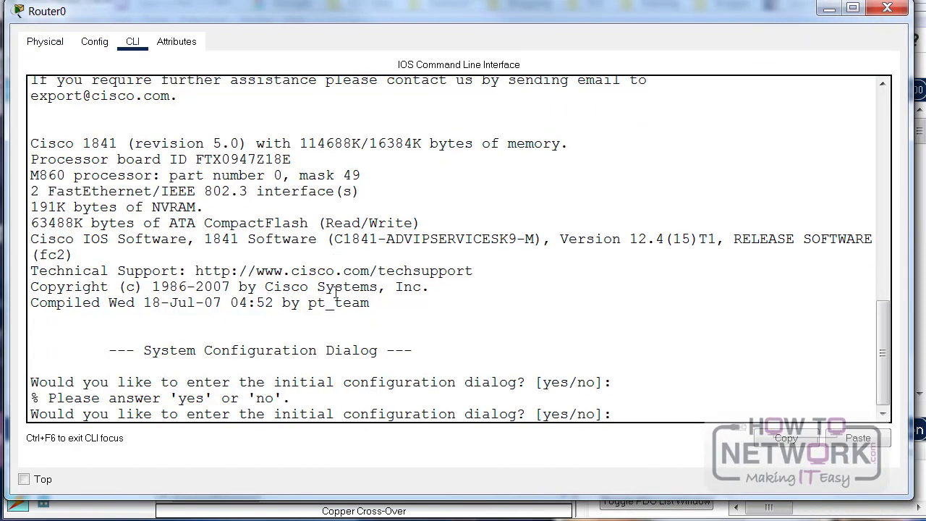
{"action": "key", "text": "Return"}
{"action": "key", "text": "Return"}
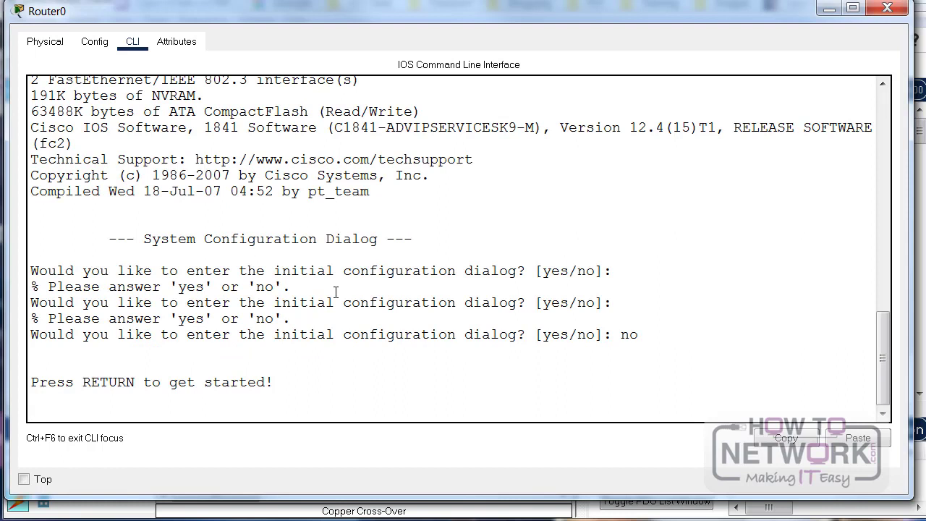
{"action": "key", "text": "Return"}
{"action": "type", "text": "enable"}
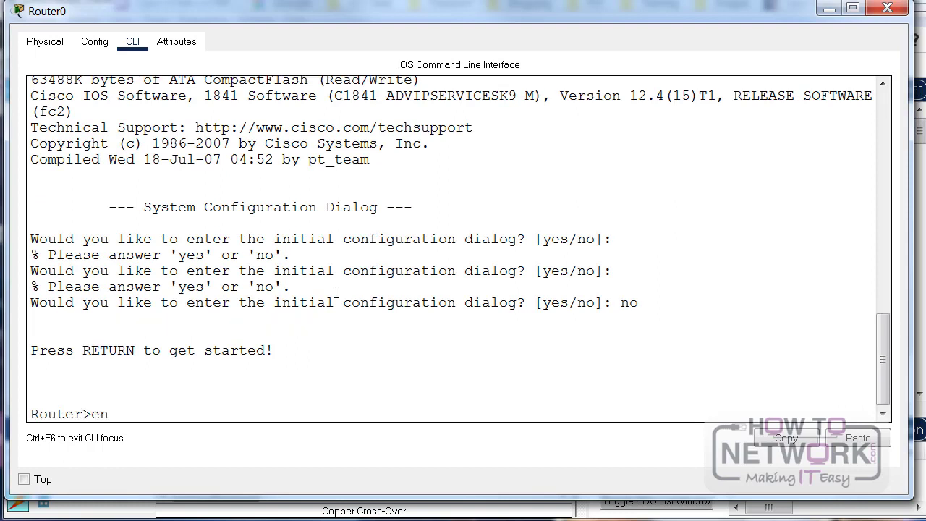
{"action": "key", "text": "Return"}
{"action": "key", "text": "Return"}
{"action": "type", "text": "sho"}
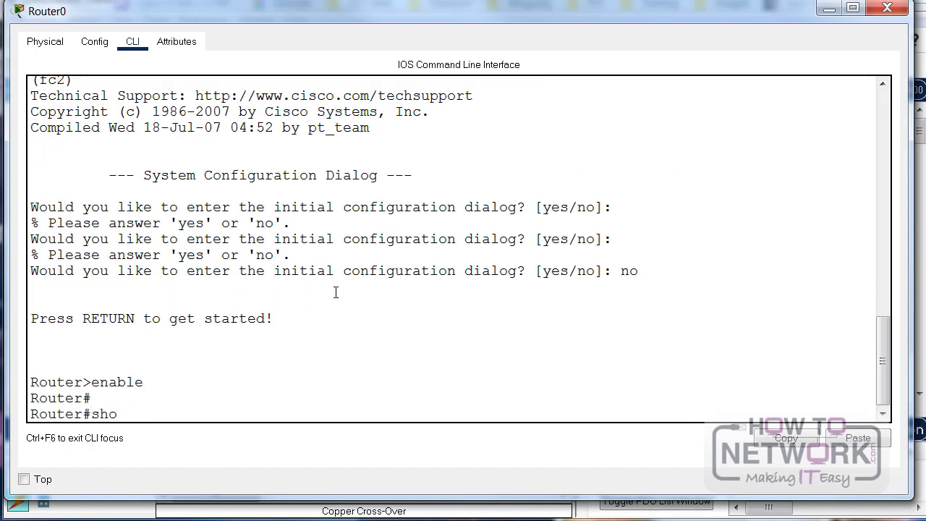
{"action": "type", "text": "w ip interfac"}
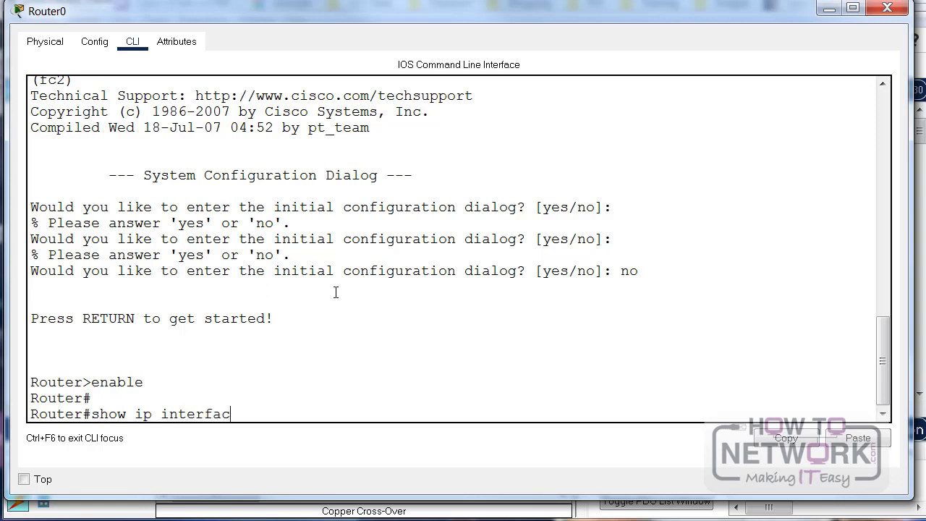
{"action": "type", "text": "e brief"}
- Run show ip interface brief, then enter configuration for interface FastEthernet0/0
{"action": "key", "text": "Return"}
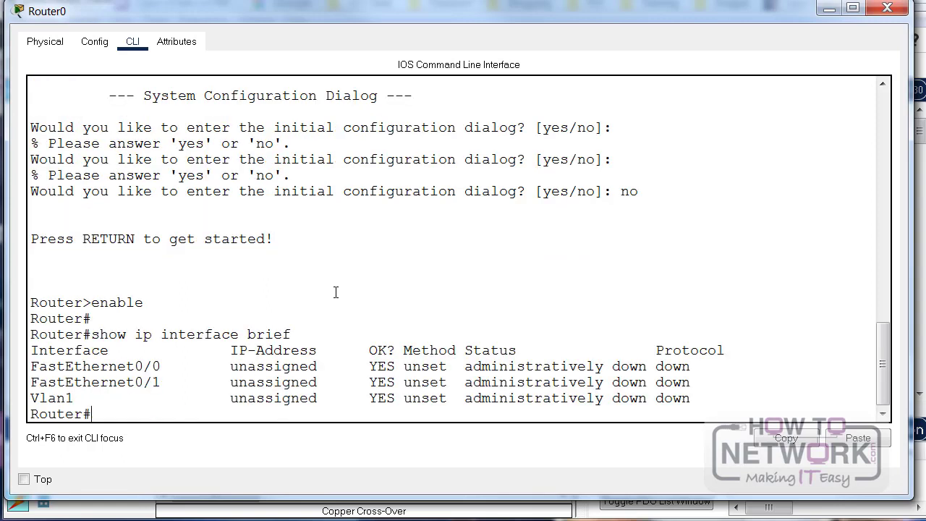
{"action": "type", "text": "conf t"}
{"action": "key", "text": "Return"}
{"action": "type", "text": "interface "}
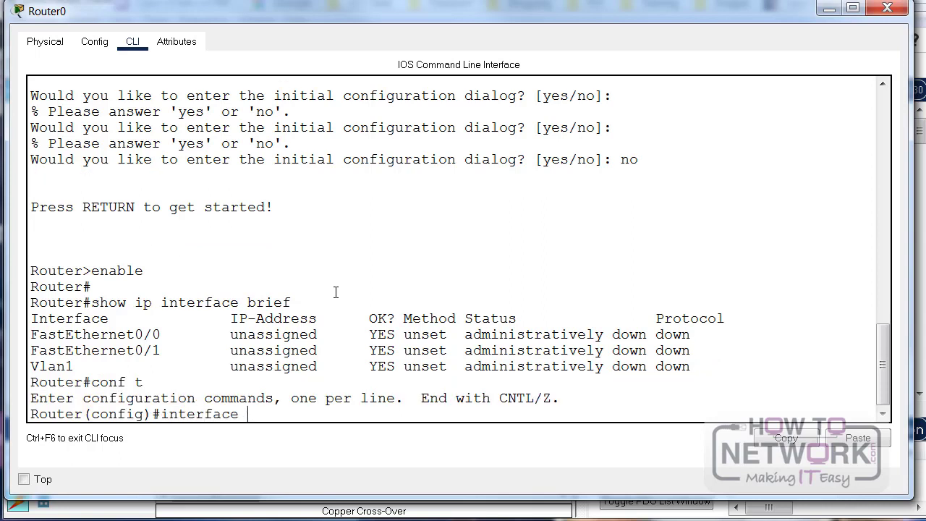
{"action": "type", "text": "f0/0"}
{"action": "key", "text": "Return"}
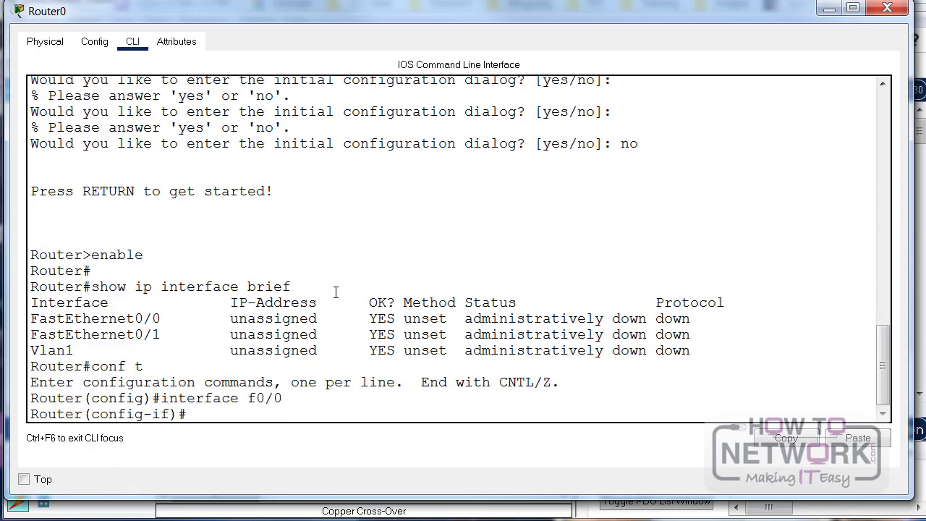
- Assign 192.168.254.3 255.255.255.0 to Fa0/0, bring it up with no shut, and end
{"action": "type", "text": "ip address 192.168.254."}
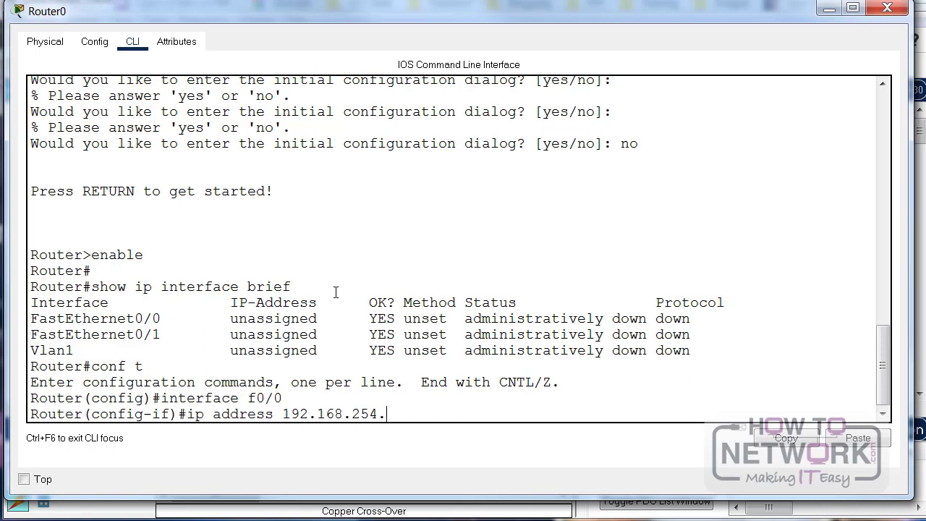
{"action": "type", "text": "55.255.255.0"}
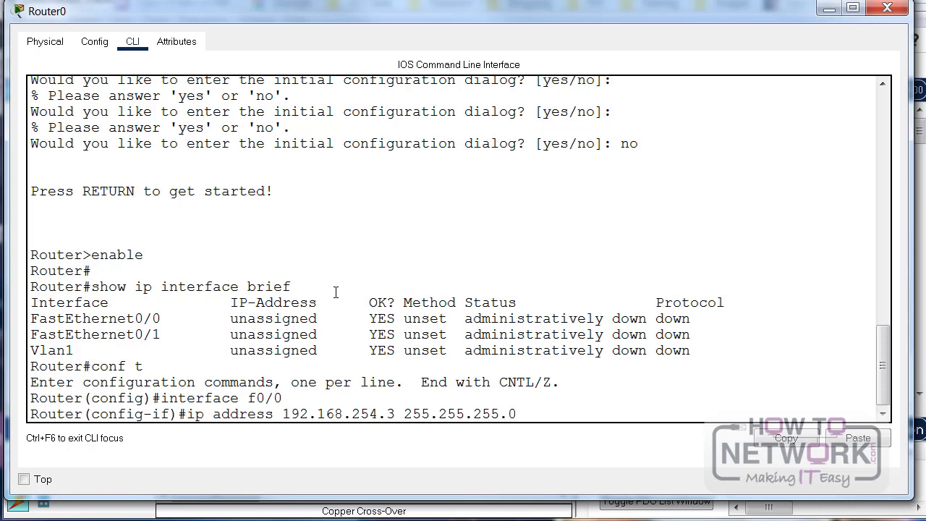
{"action": "key", "text": "Return"}
{"action": "type", "text": "no "}
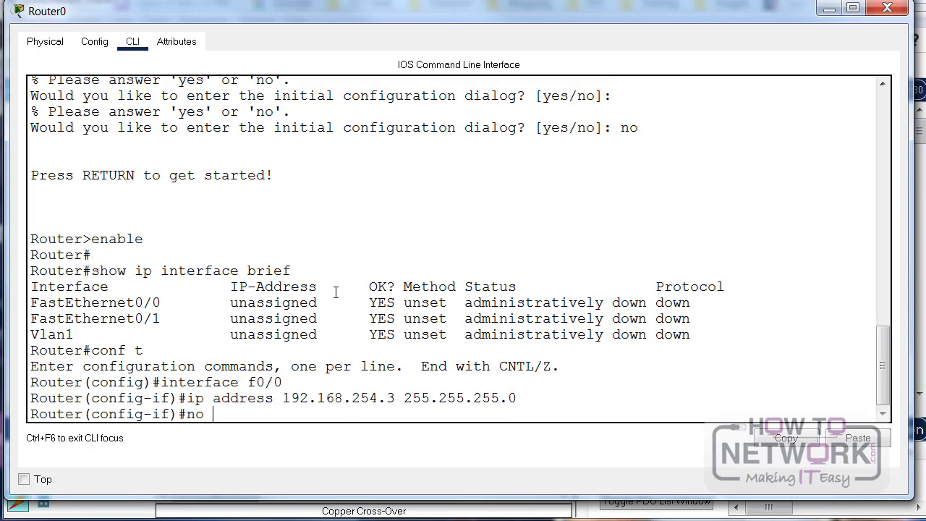
{"action": "type", "text": "shut"}
{"action": "key", "text": "Return"}
{"action": "key", "text": "Return"}
{"action": "key", "text": "Return"}
{"action": "type", "text": "er(config-if)#e"}
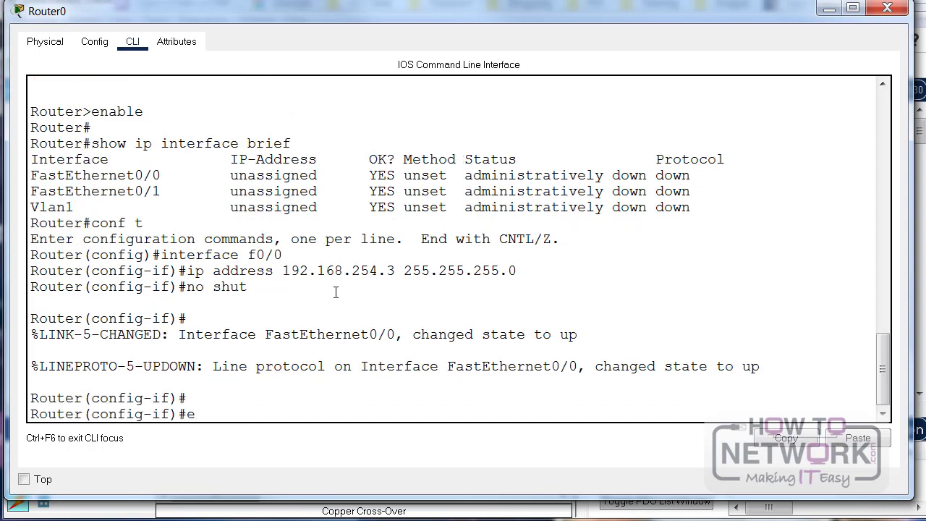
{"action": "type", "text": "nd"}
{"action": "key", "text": "Return"}
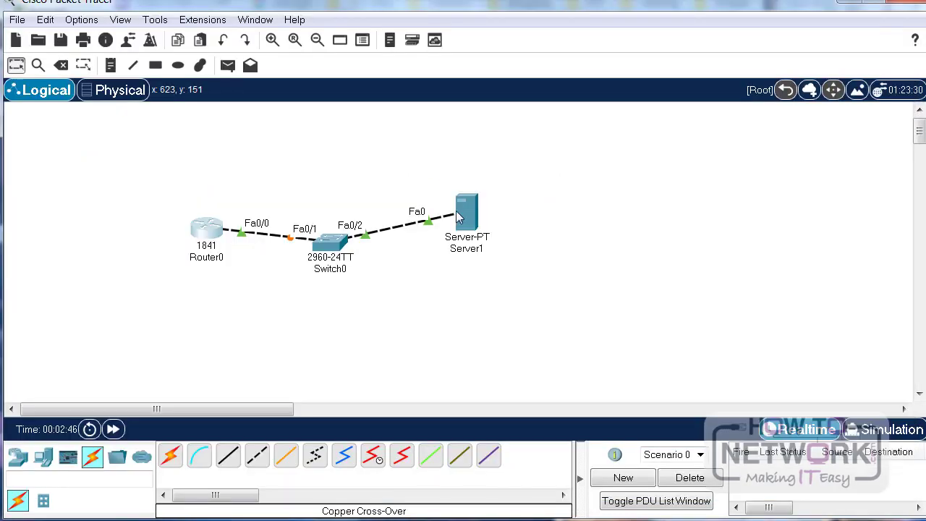
- Give Server1's FastEthernet0 static IP 192.168.254.254 with mask 255.255.255.0
{"action": "left_click", "coordinate": [467, 210]}
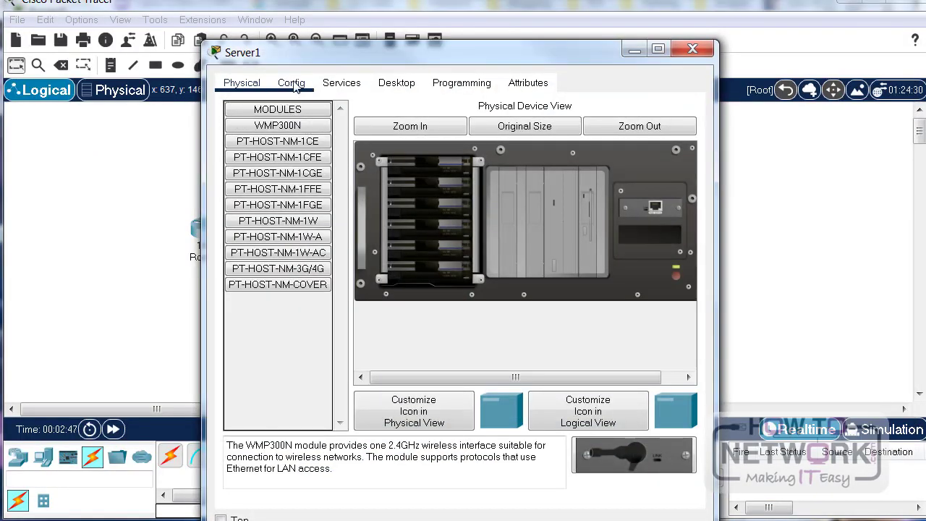
{"action": "left_click", "coordinate": [297, 86]}
{"action": "left_click", "coordinate": [308, 177]}
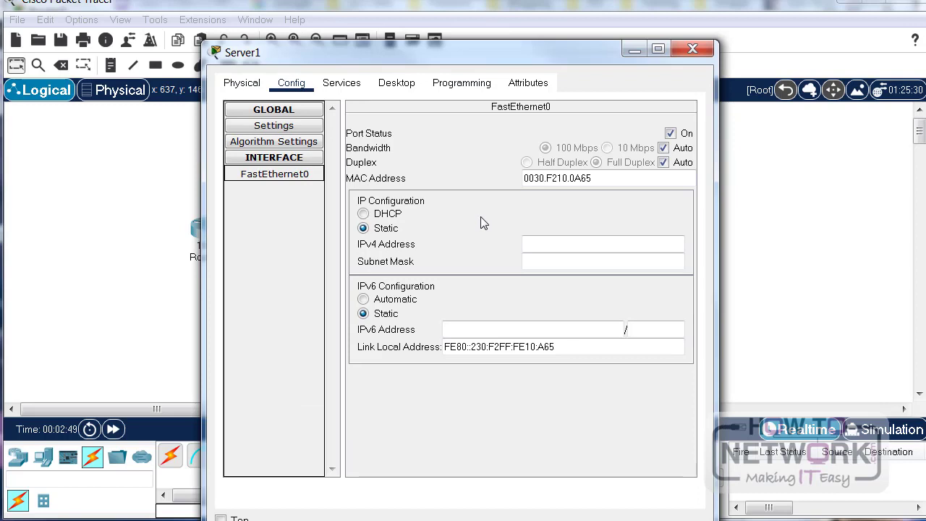
{"action": "left_click", "coordinate": [548, 243]}
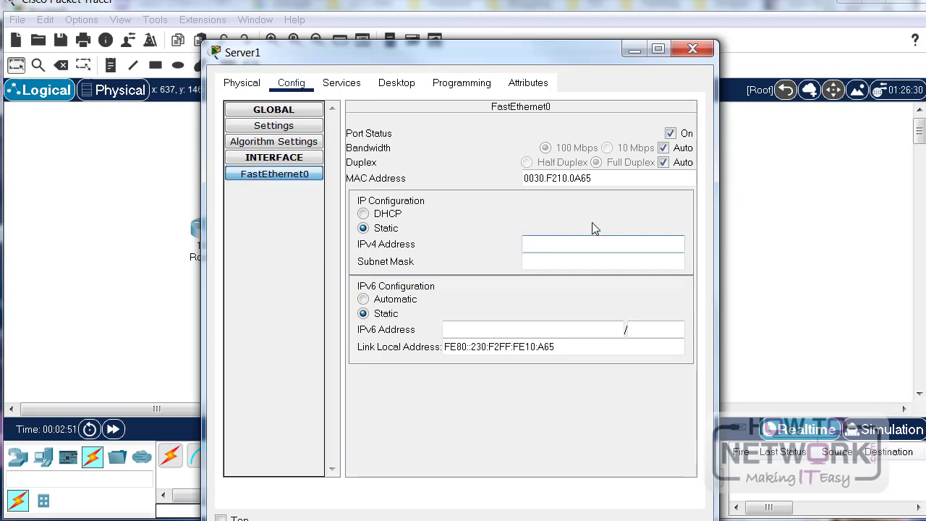
{"action": "type", "text": "192.168.2"}
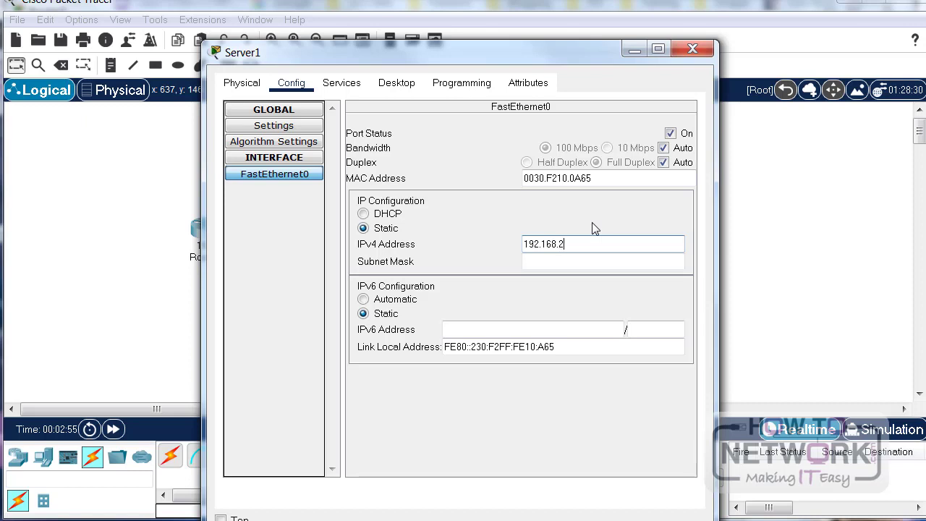
{"action": "type", "text": "54.254"}
{"action": "left_click", "coordinate": [616, 264]}
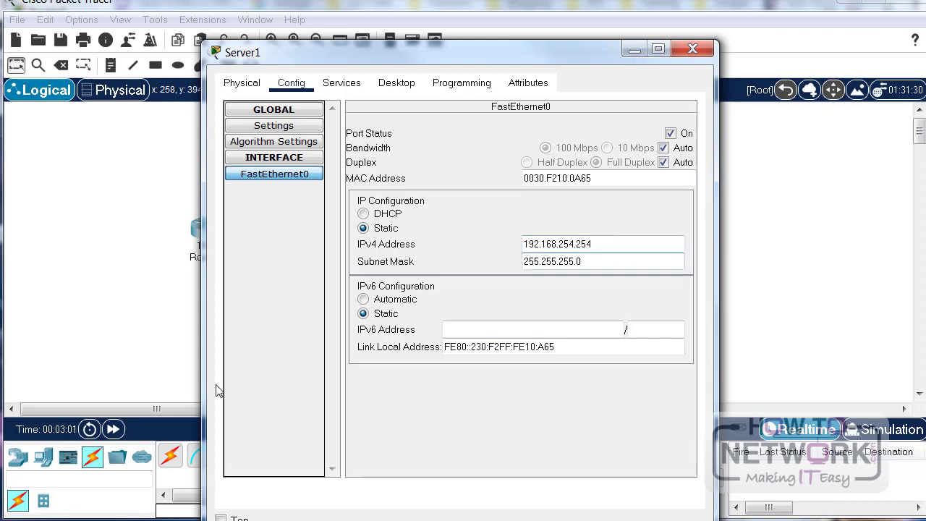
- Ping 192.168.254.3 from Server1's Command Prompt, getting 4 of 4 replies
{"action": "left_click", "coordinate": [341, 86]}
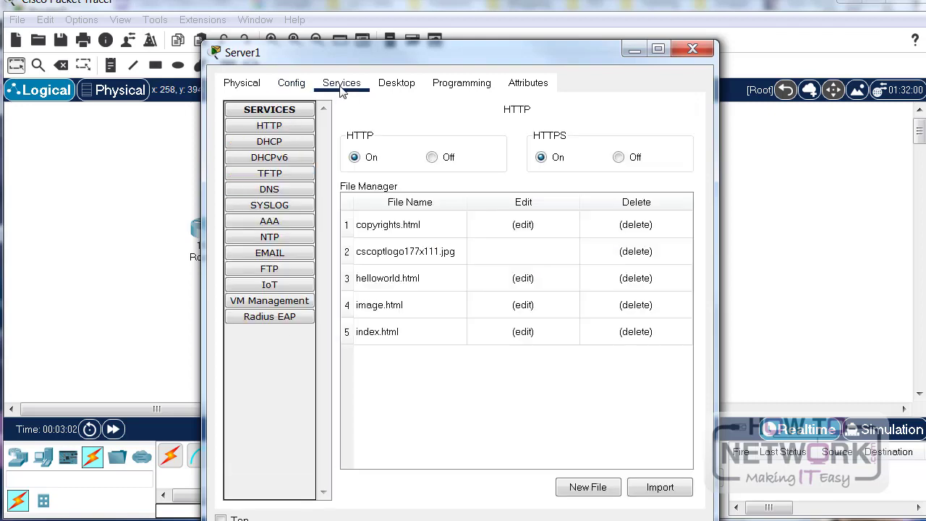
{"action": "left_click", "coordinate": [390, 83]}
{"action": "left_click", "coordinate": [475, 90]}
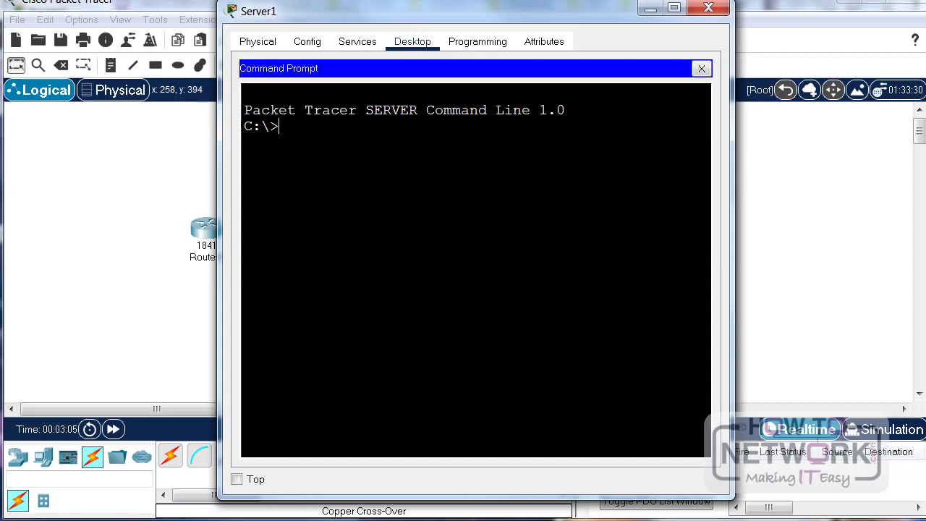
{"action": "type", "text": "ping 19"}
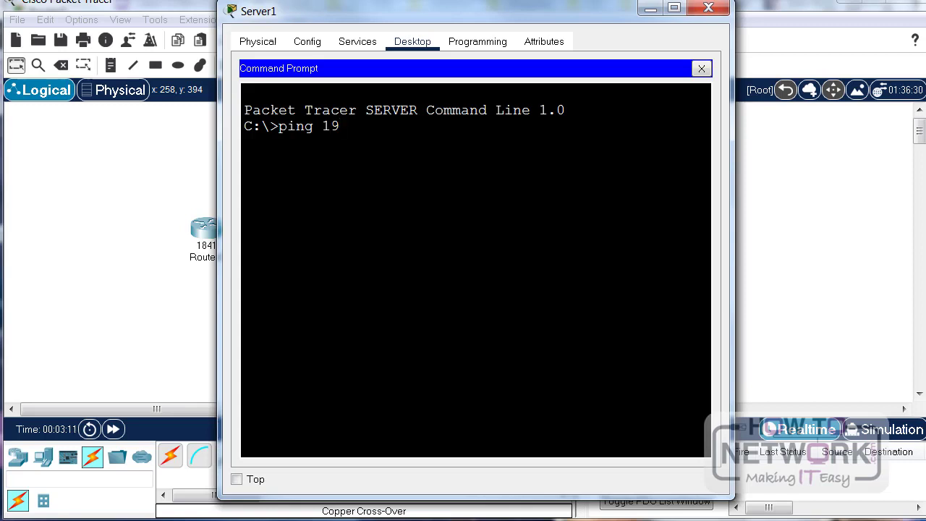
{"action": "type", "text": "2.168.254.3"}
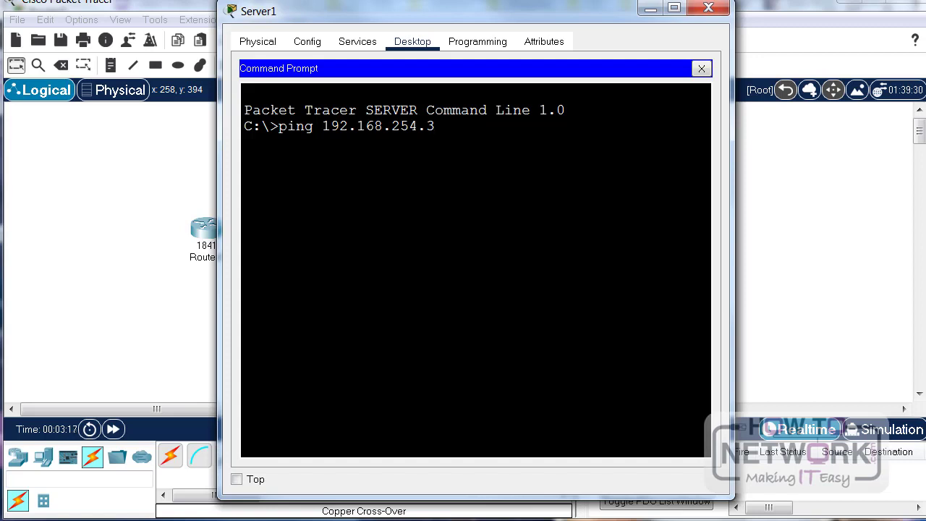
{"action": "key", "text": "Return"}
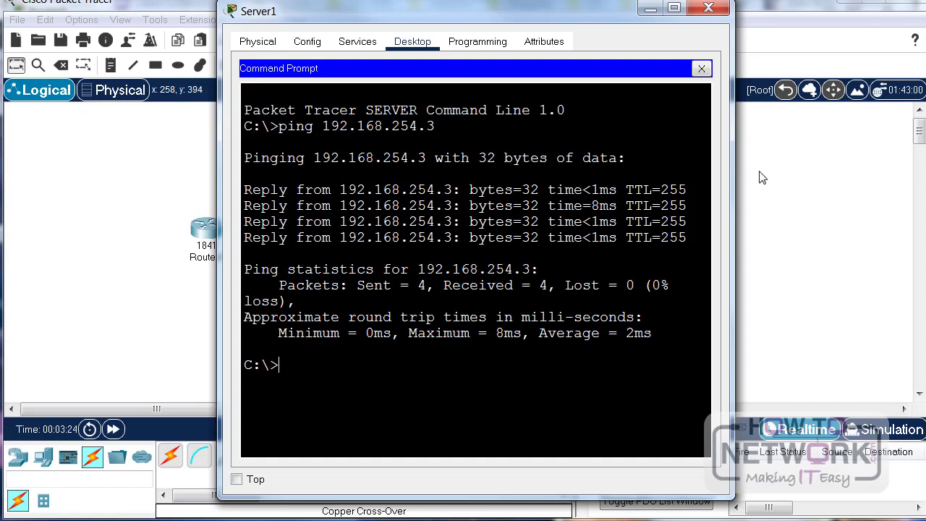
- Verify Server1's SYSLOG service is On with an empty log, then close the window
{"action": "left_click", "coordinate": [701, 68]}
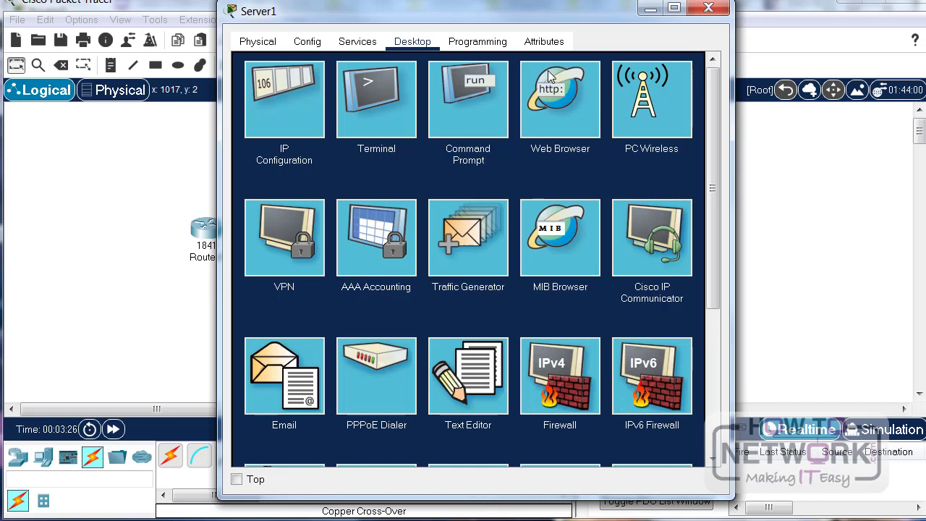
{"action": "left_click", "coordinate": [357, 42]}
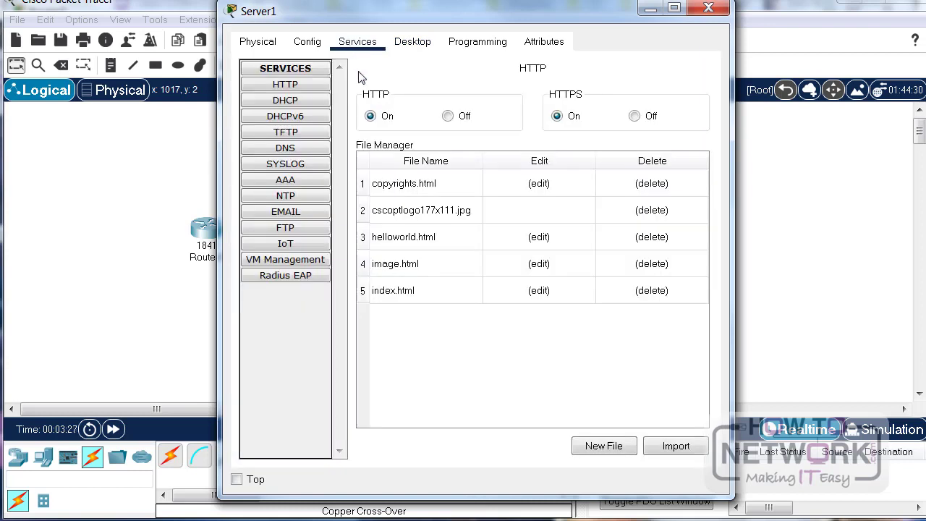
{"action": "left_click", "coordinate": [283, 165]}
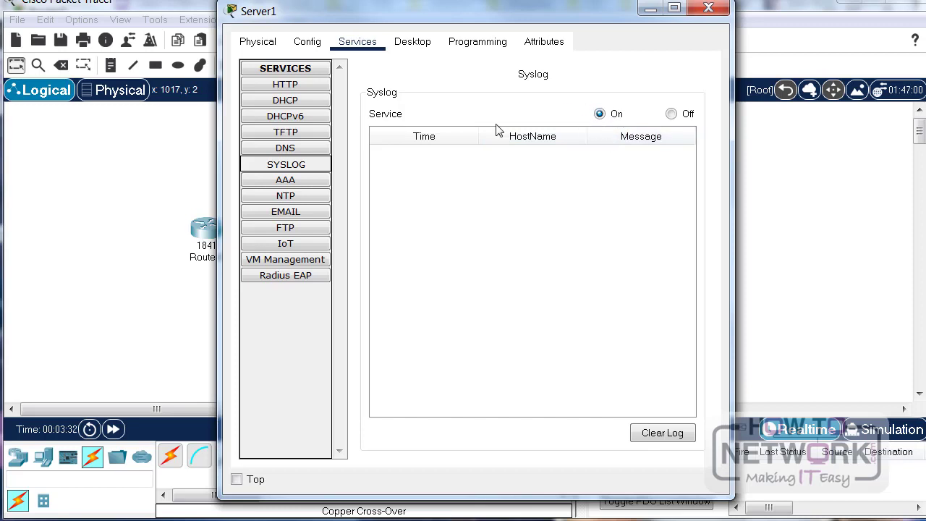
{"action": "left_click_drag", "start_coordinate": [451, 24], "coordinate": [384, 17]}
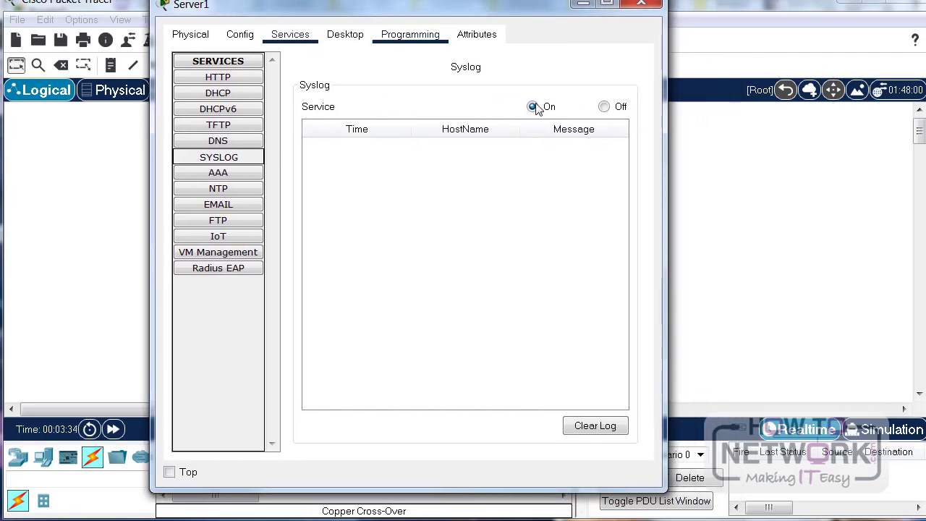
{"action": "left_click_drag", "start_coordinate": [704, 173], "coordinate": [868, 172]}
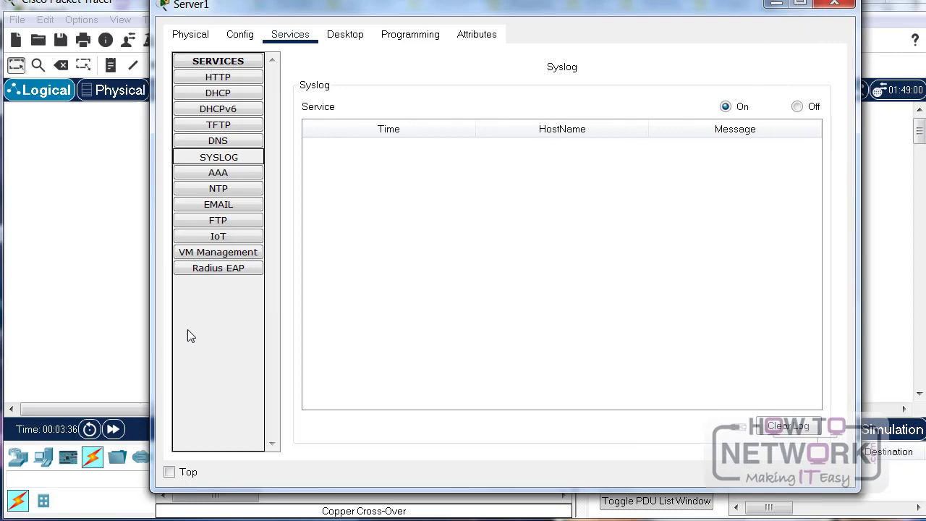
{"action": "key", "text": "alt+F4"}
- In Router0's CLI, enter global config and list trap levels with logging trap ?
{"action": "left_click", "coordinate": [208, 226]}
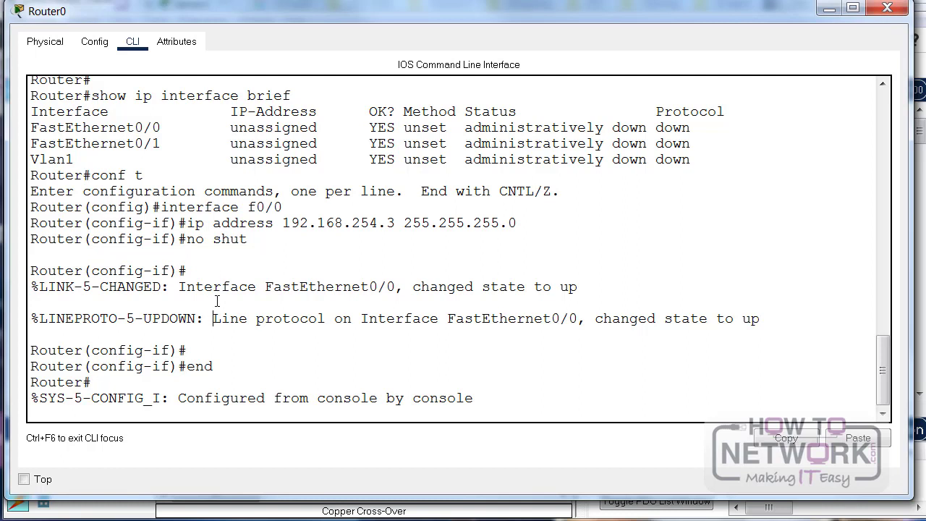
{"action": "key", "text": "Return"}
{"action": "key", "text": "Return"}
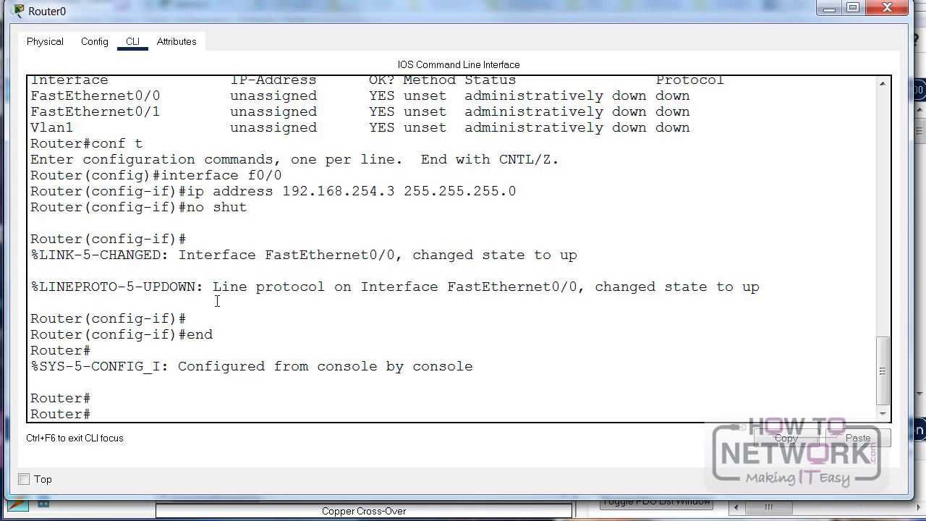
{"action": "type", "text": "conf t"}
{"action": "key", "text": "Return"}
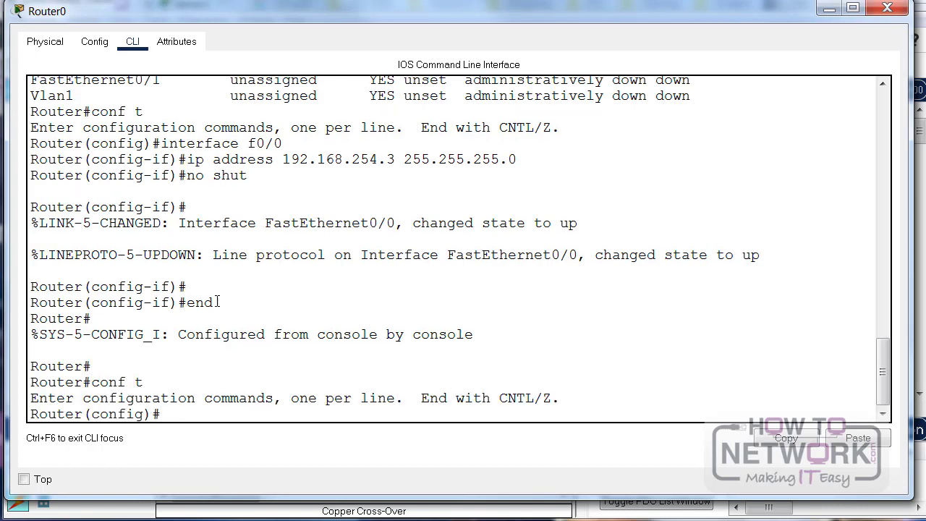
{"action": "type", "text": "logging trap ?"}
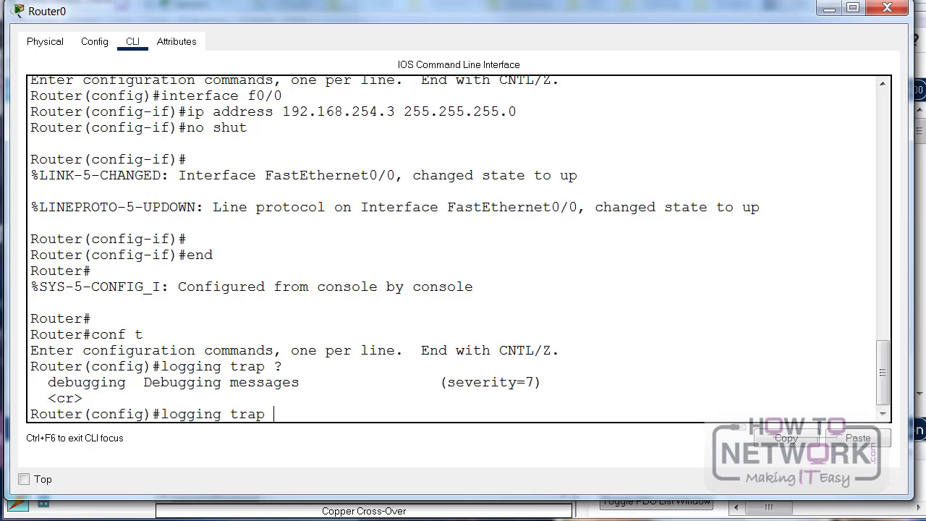
- Set the syslog trap level to debugging with logging trap debugging
{"action": "left_click", "coordinate": [391, 334]}
{"action": "left_click_drag", "start_coordinate": [55, 383], "coordinate": [533, 391]}
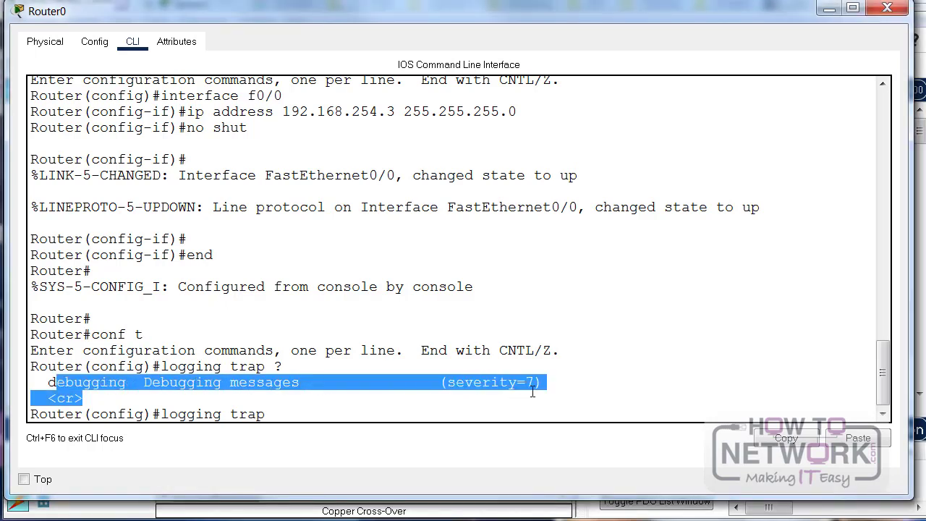
{"action": "left_click", "coordinate": [299, 411]}
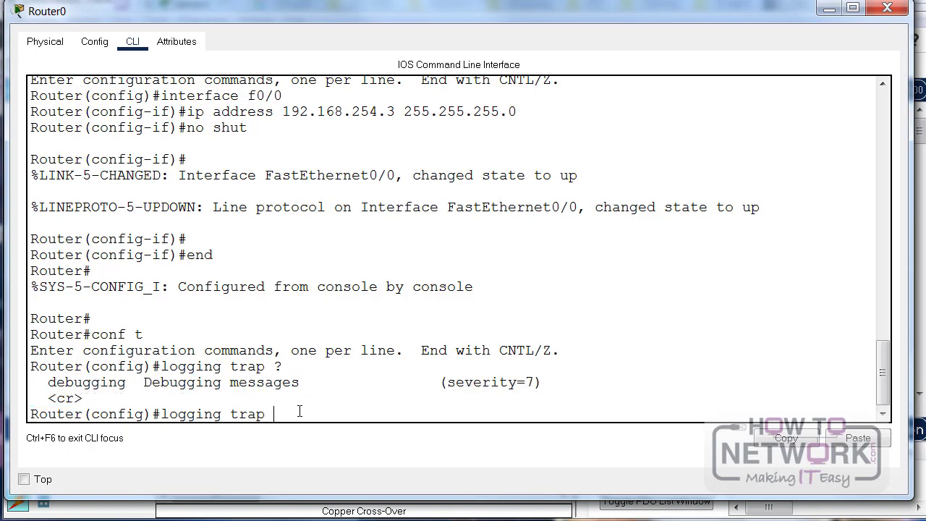
{"action": "type", "text": "deb"}
{"action": "key", "text": "Tab"}
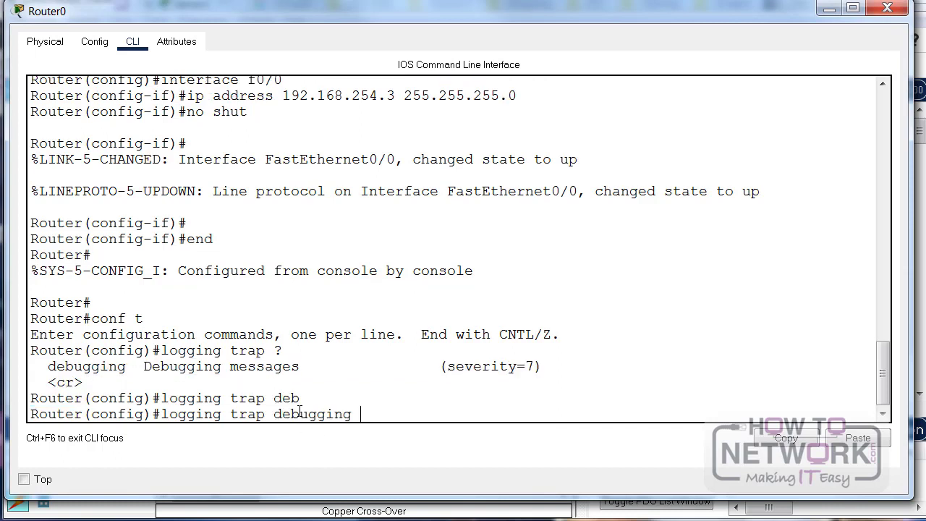
{"action": "key", "text": "Return"}
{"action": "type", "text": "loggin"}
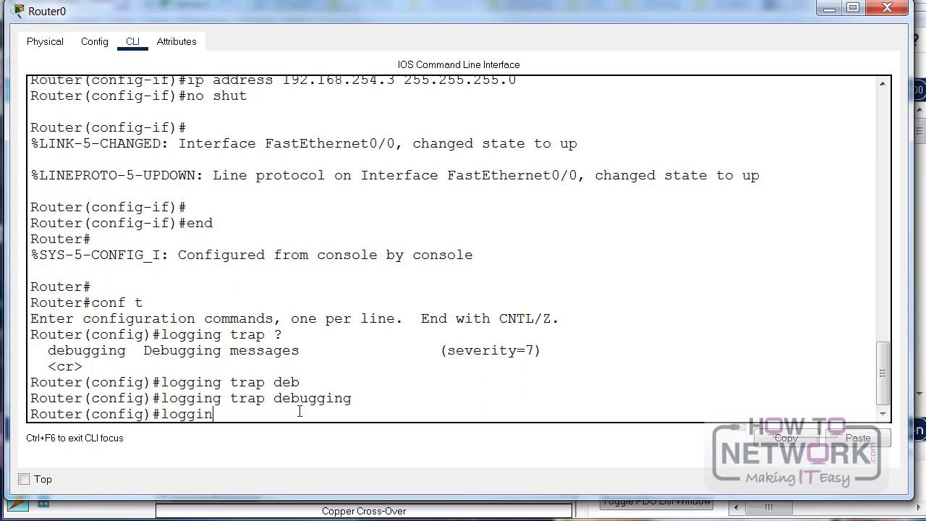
{"action": "type", "text": "g host"}
- Send logs to host 192.168.254.254, exit with end, and confirm the logging-started message
{"action": "type", "text": "192.168"}
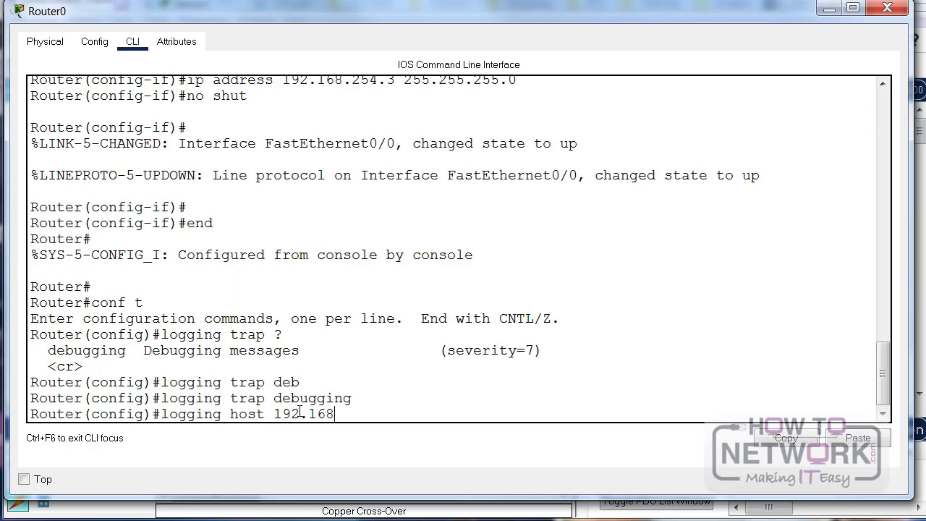
{"action": "type", "text": ".254.254"}
{"action": "key", "text": "Return"}
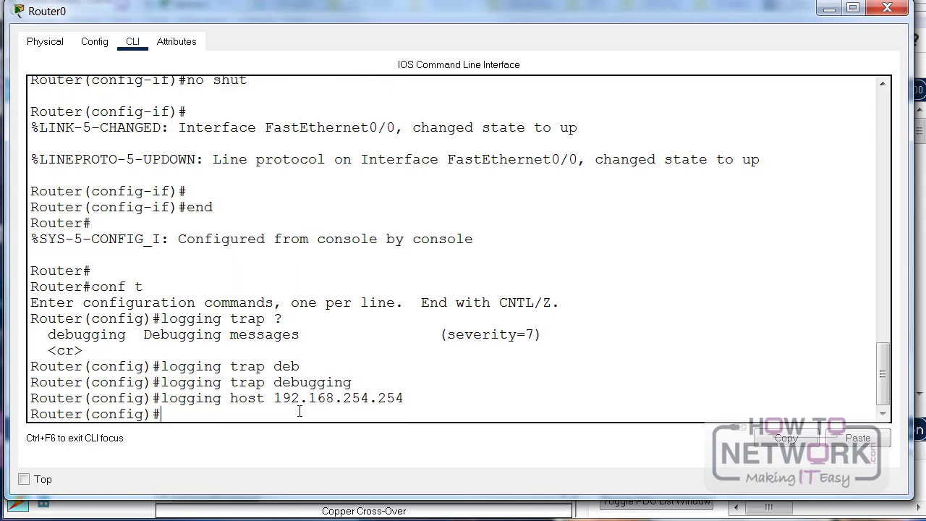
{"action": "key", "text": "Return"}
{"action": "key", "text": "Return"}
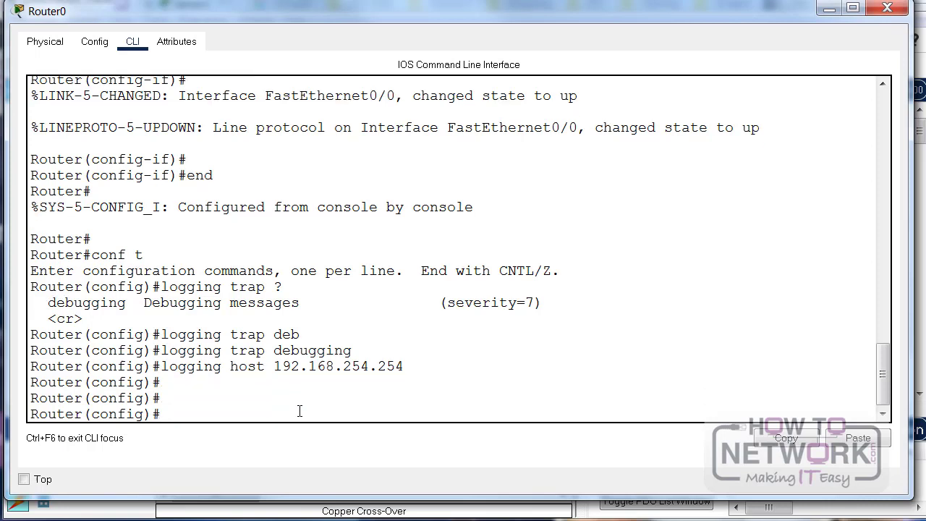
{"action": "type", "text": "end"}
{"action": "key", "text": "Return"}
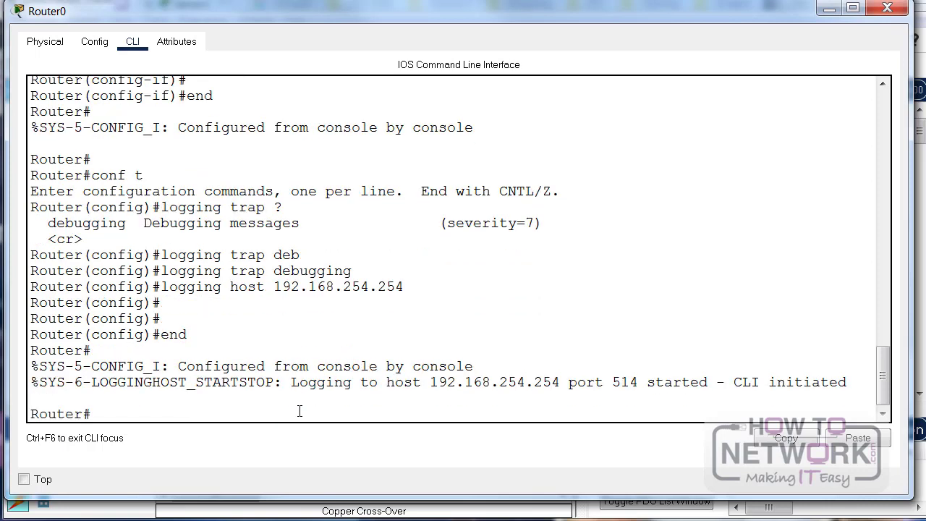
{"action": "key", "text": "Return"}
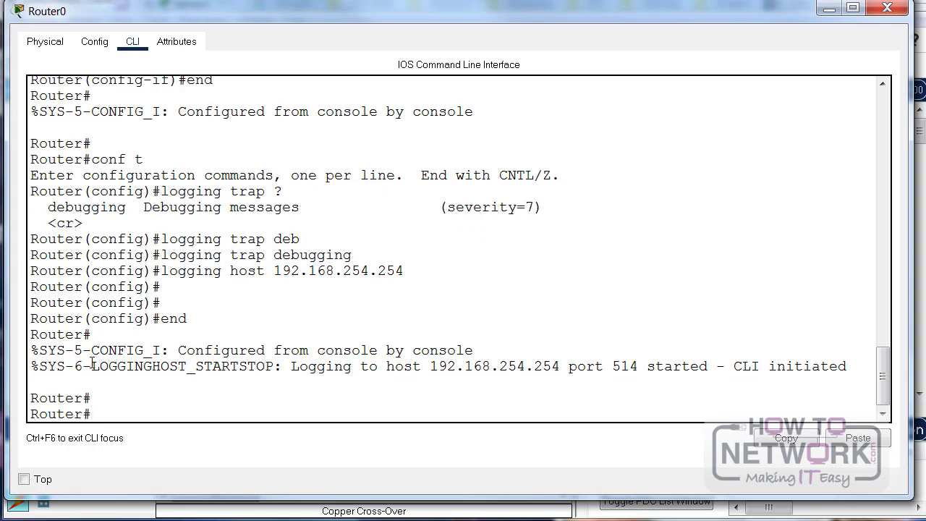
{"action": "left_click_drag", "start_coordinate": [92, 366], "coordinate": [848, 366]}
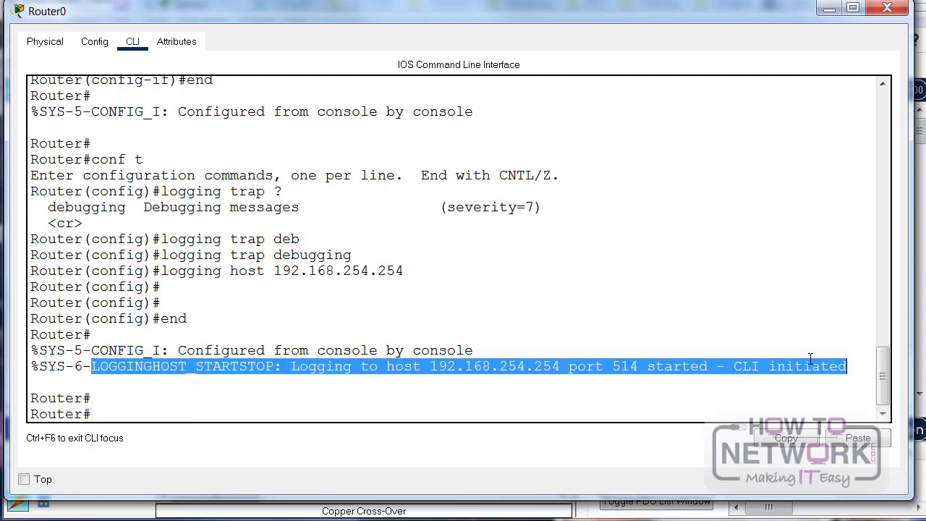
- Run show logging on Router0 and highlight the Syslog logging enabled and Console logging lines
{"action": "type", "text": "show logging"}
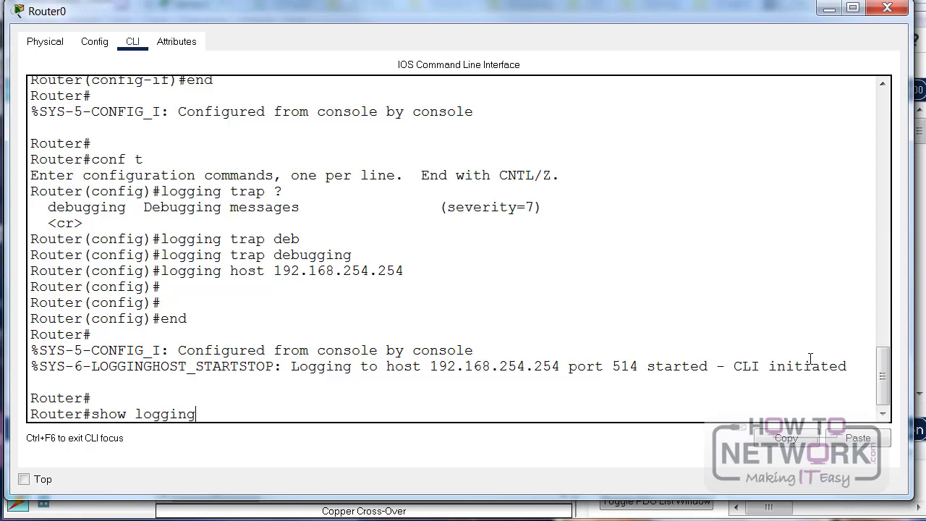
{"action": "key", "text": "Return"}
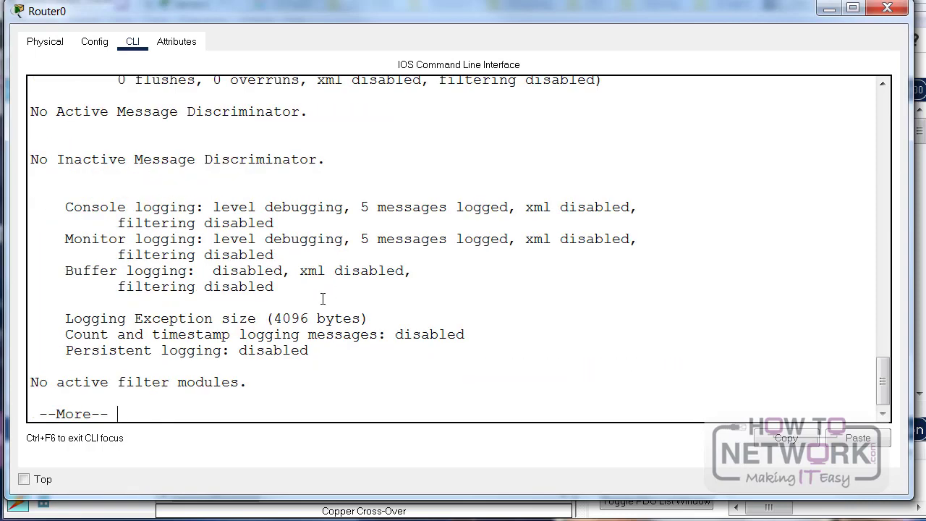
{"action": "scroll", "coordinate": [323, 298], "scroll_direction": "up", "scroll_amount": 1}
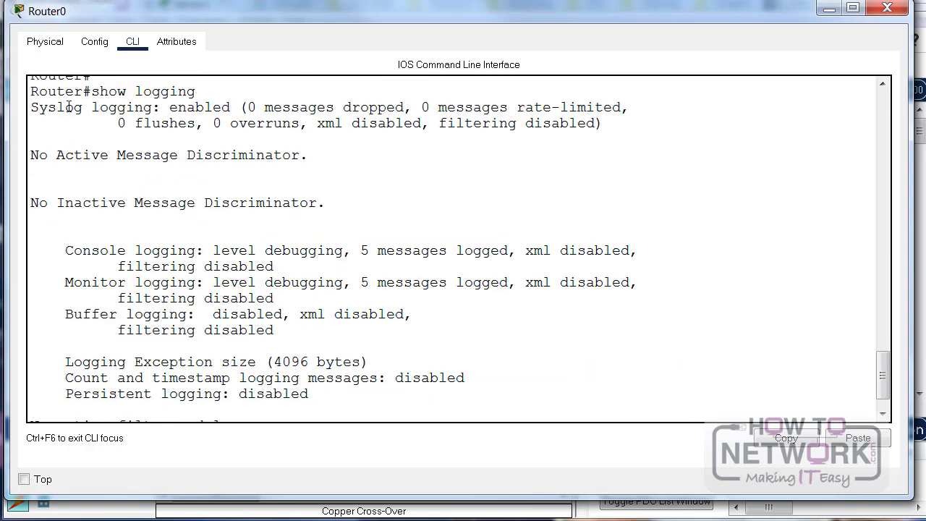
{"action": "left_click_drag", "start_coordinate": [67, 107], "coordinate": [484, 283]}
{"action": "scroll", "coordinate": [484, 281], "scroll_direction": "down", "scroll_amount": 1}
{"action": "left_click", "coordinate": [360, 241]}
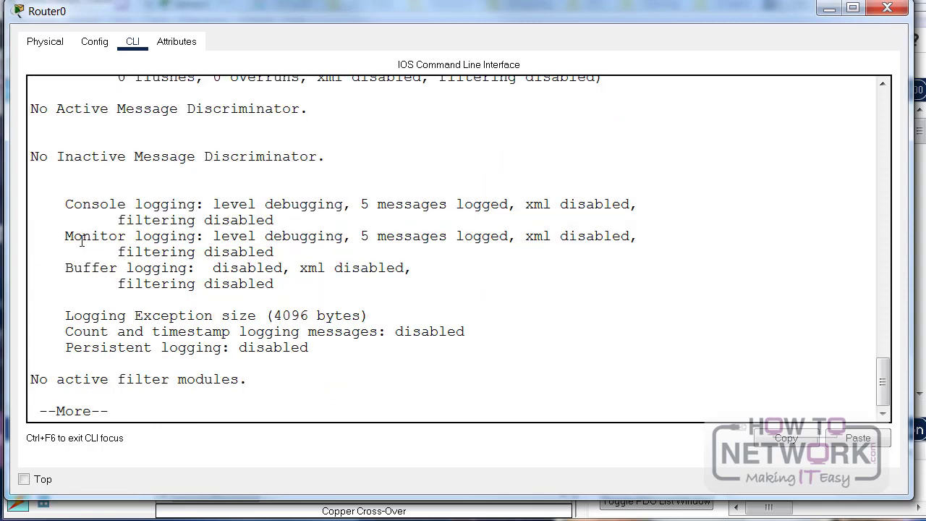
{"action": "left_click_drag", "start_coordinate": [98, 209], "coordinate": [544, 236]}
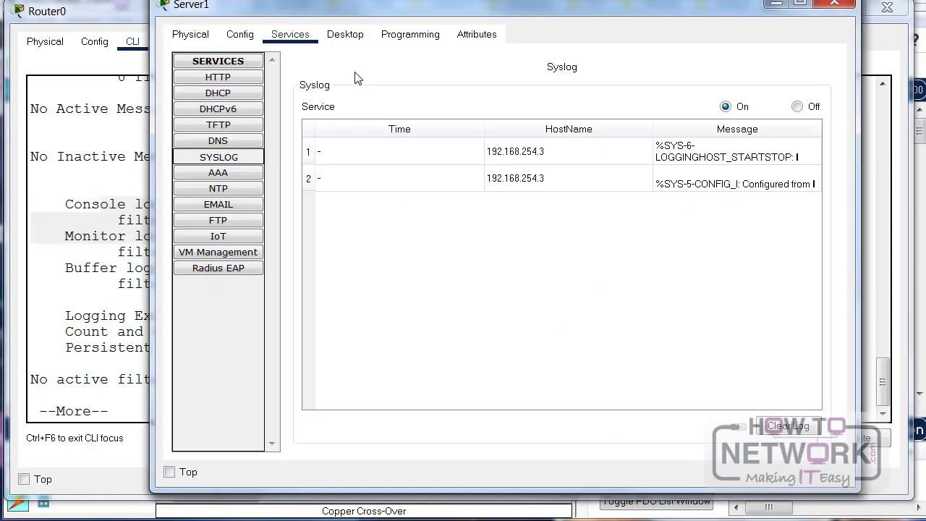
- Reposition and widen Server1's window so both 192.168.254.3 syslog messages show in full
{"action": "left_click_drag", "start_coordinate": [420, 7], "coordinate": [282, 22]}
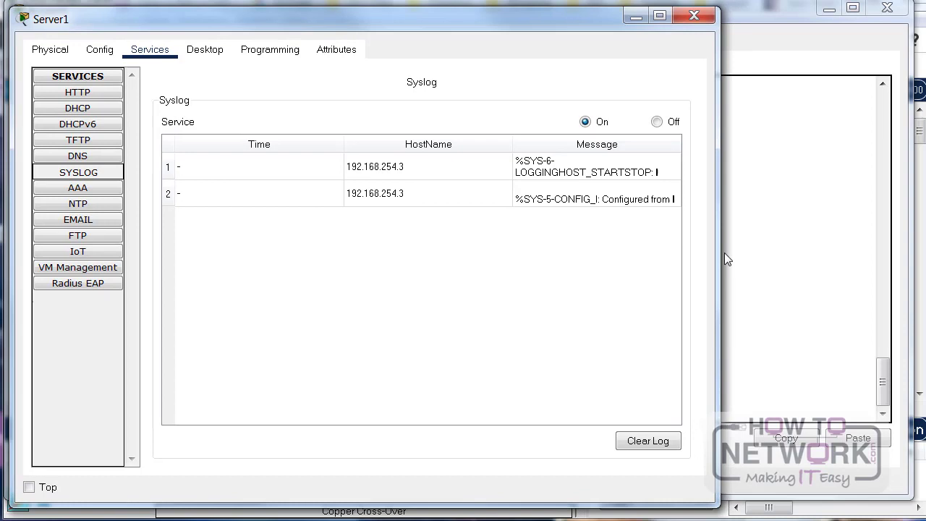
{"action": "left_click_drag", "start_coordinate": [720, 253], "coordinate": [874, 255]}
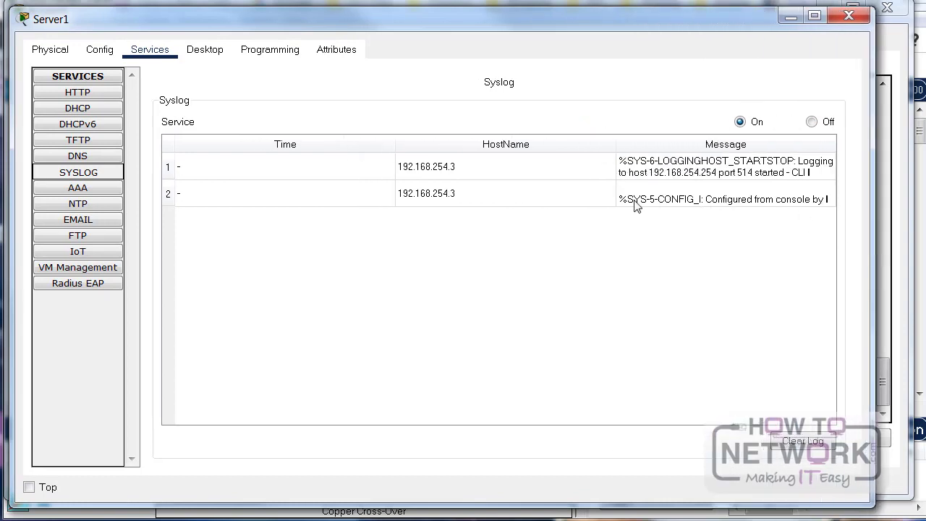